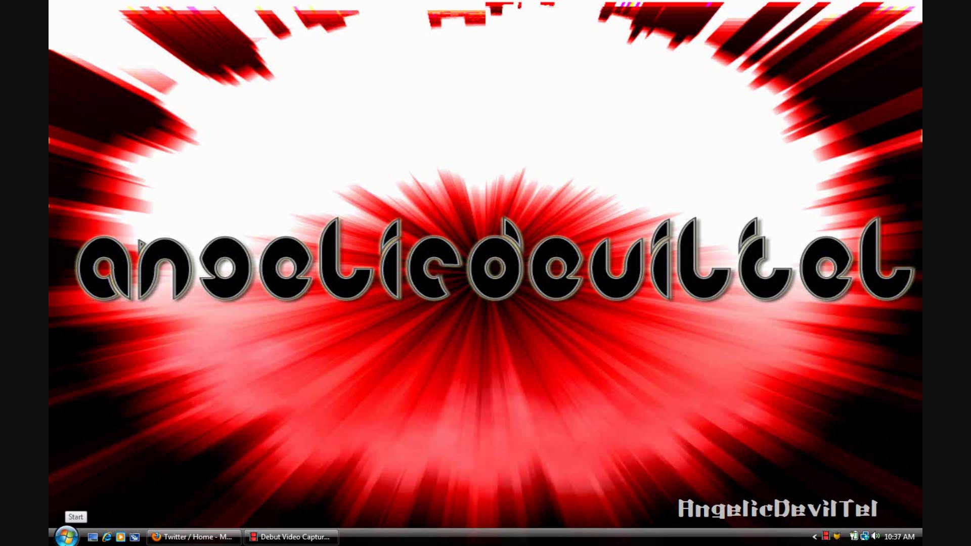
left_click(66, 540)
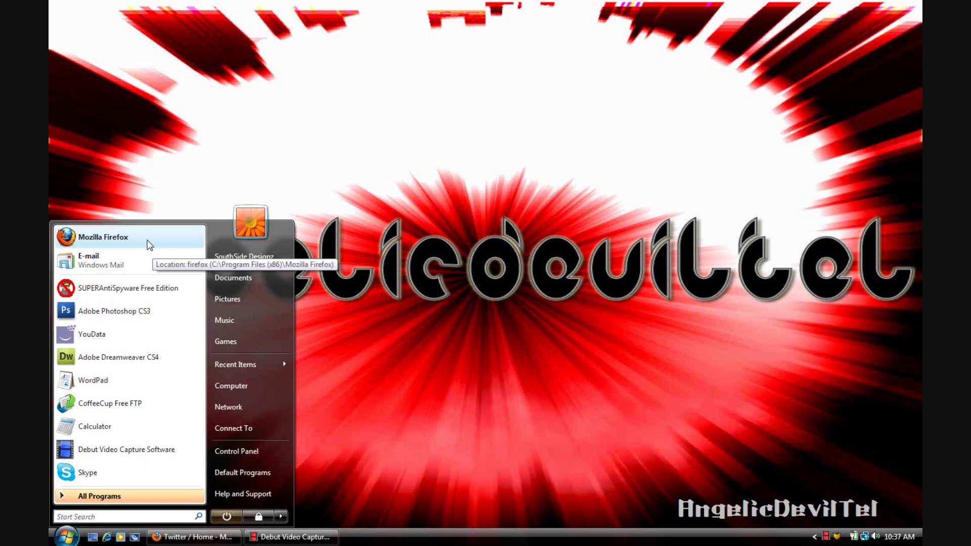
left_click(131, 241)
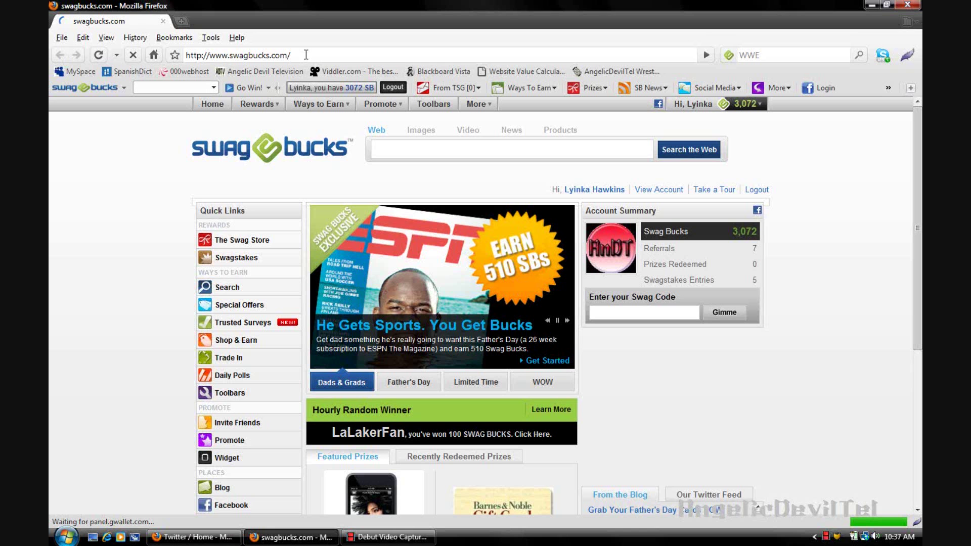
left_click(306, 55)
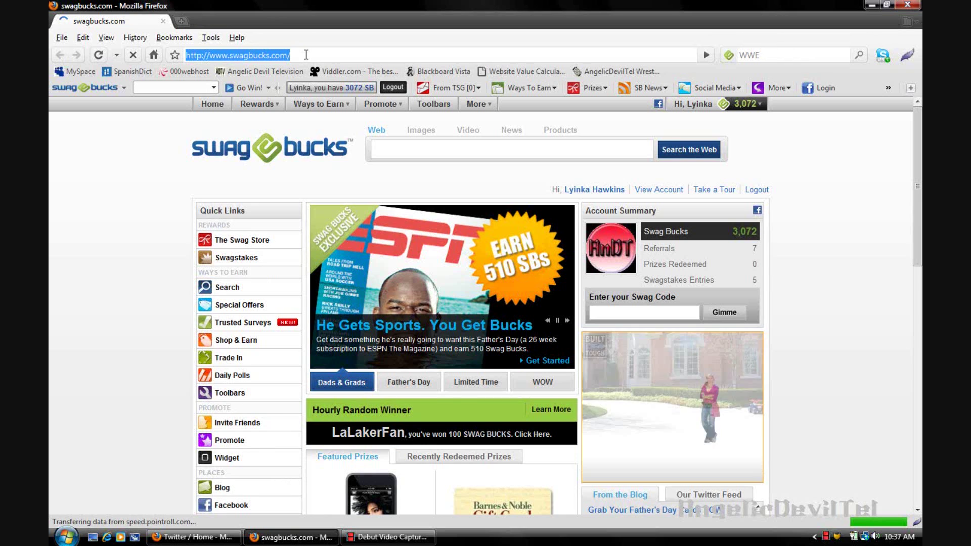
type("co.cc")
key("Return")
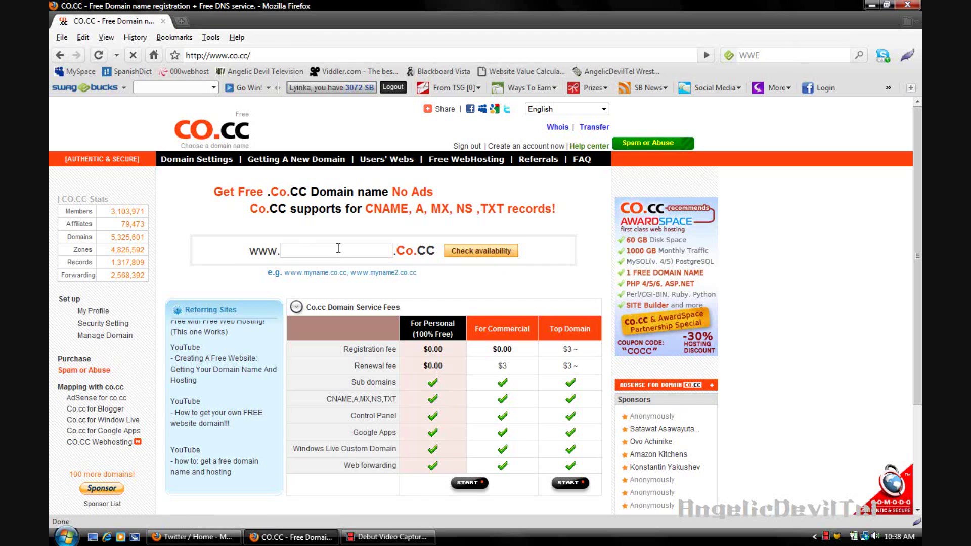
Check whether the domain name networkdevils is available on CO.CC.
left_click(339, 248)
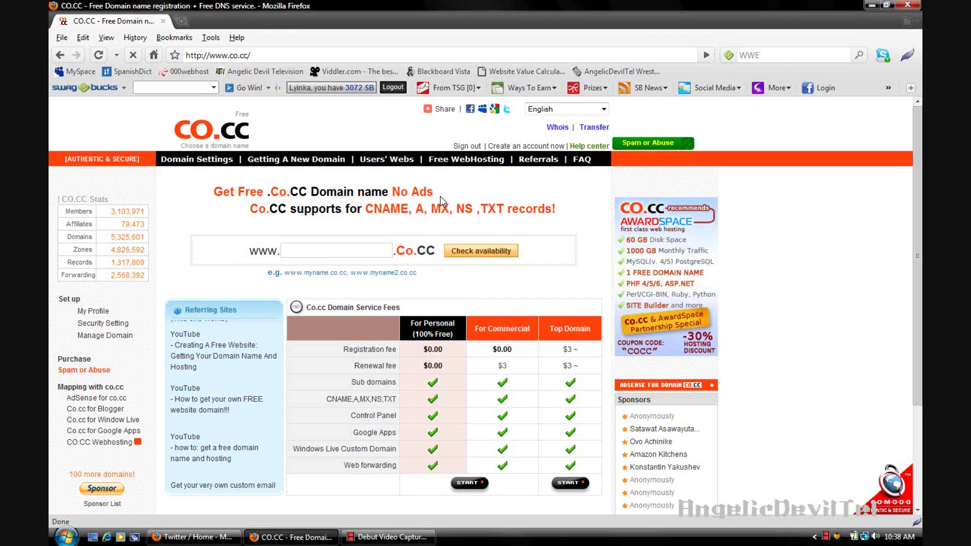
type("networkdevils")
left_click(479, 249)
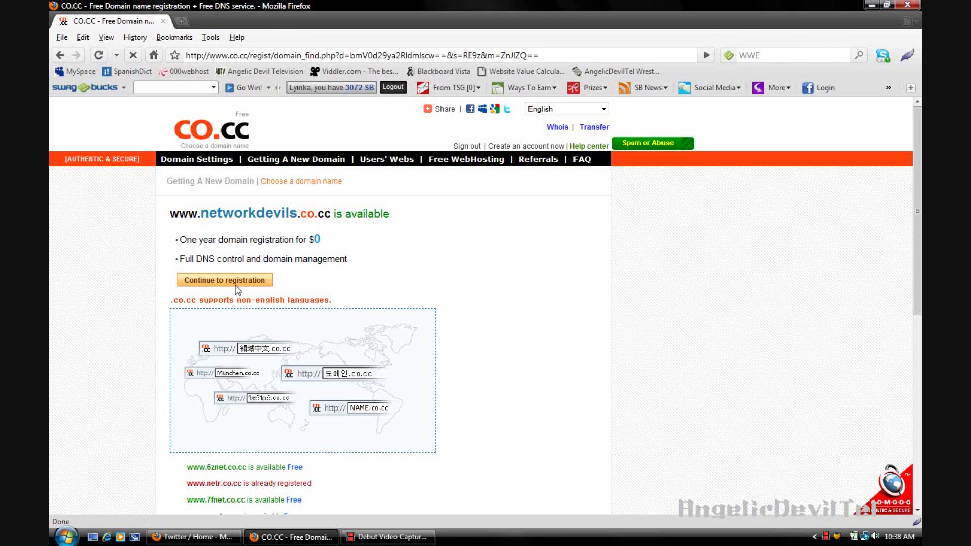
left_click(235, 281)
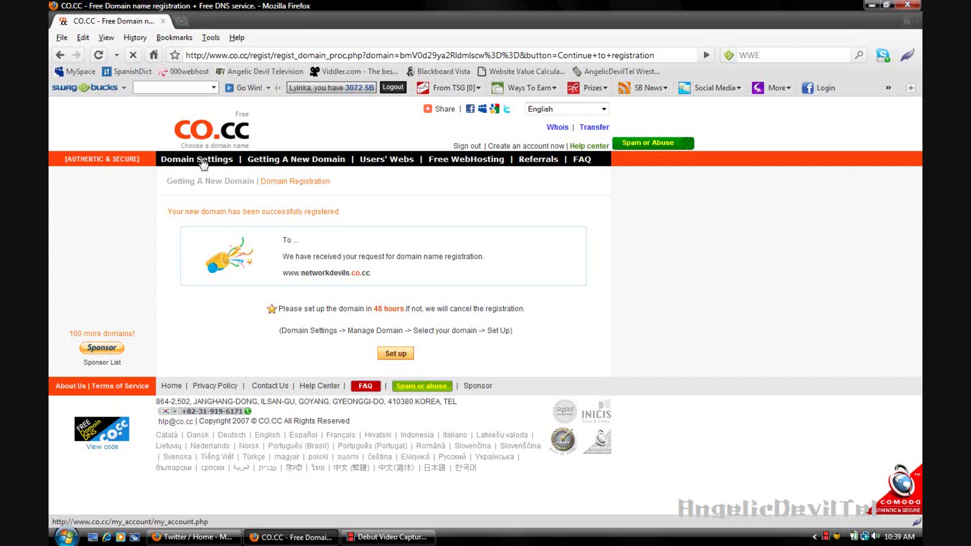
Go to Domain Settings, select networkdevils.co.cc under Manage Domain, and begin its setup.
left_click(203, 163)
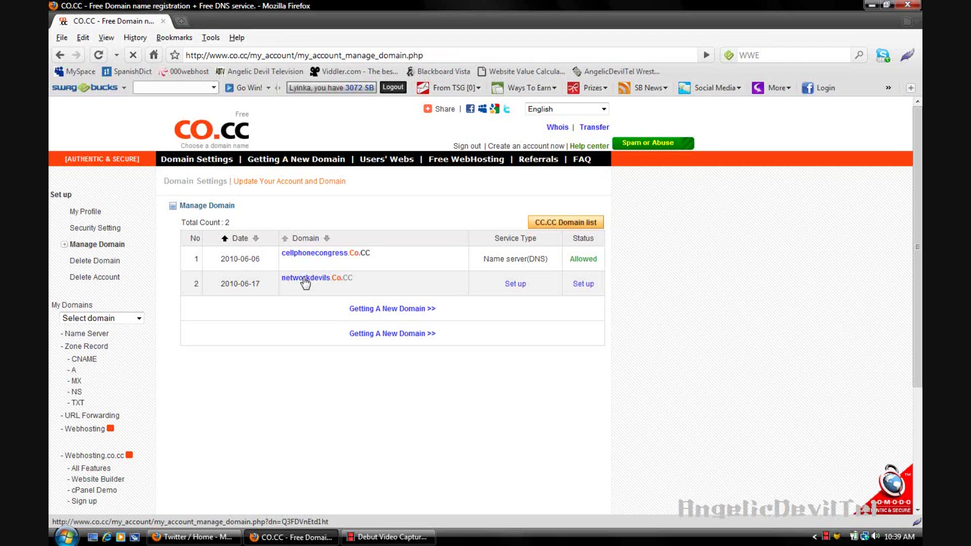
left_click(305, 280)
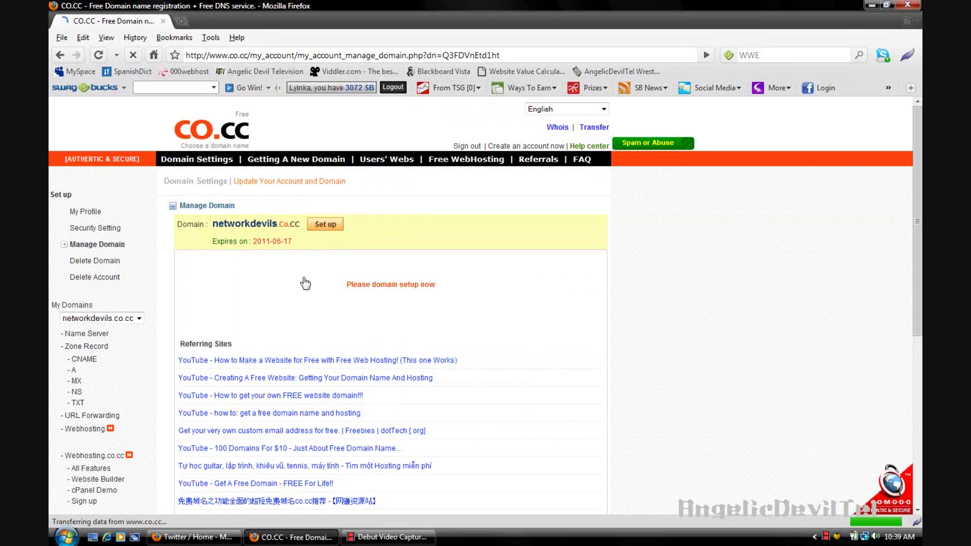
left_click(324, 226)
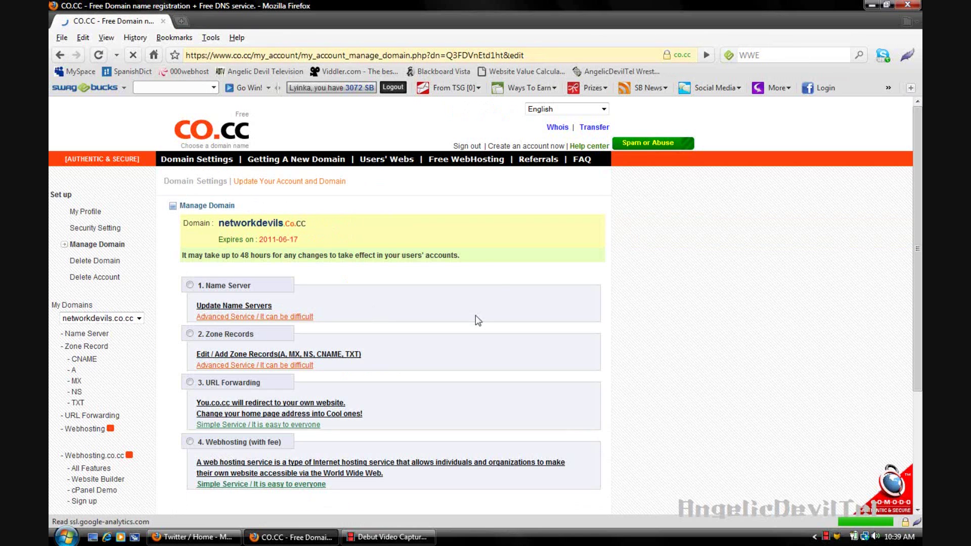
Expand the 1. Name Server option on the networkdevils.co.cc setup page.
scroll(454, 227, "down", 5)
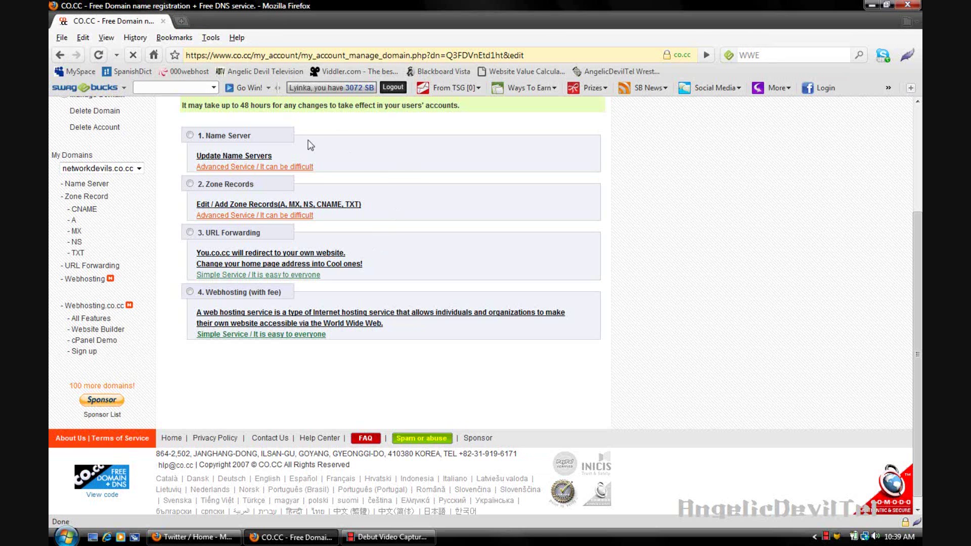
left_click(378, 148)
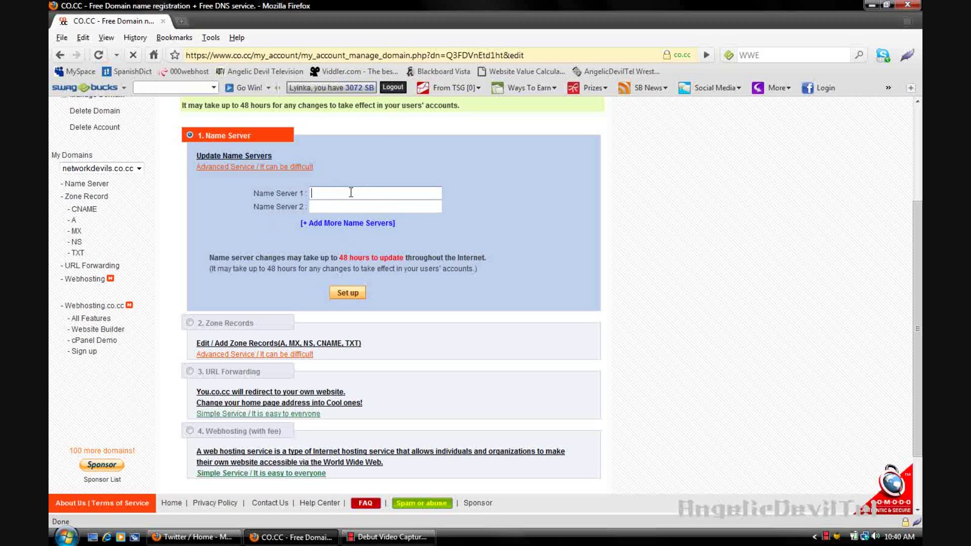
Enter ns01.000webhost.com and ns02.000webhost.com as name servers and add a third name server field.
type("ns01")
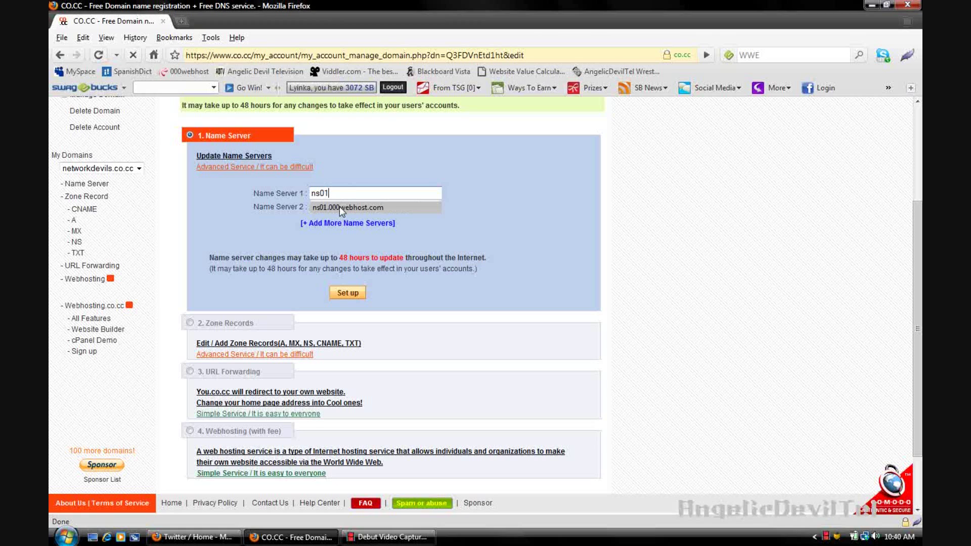
left_click(339, 207)
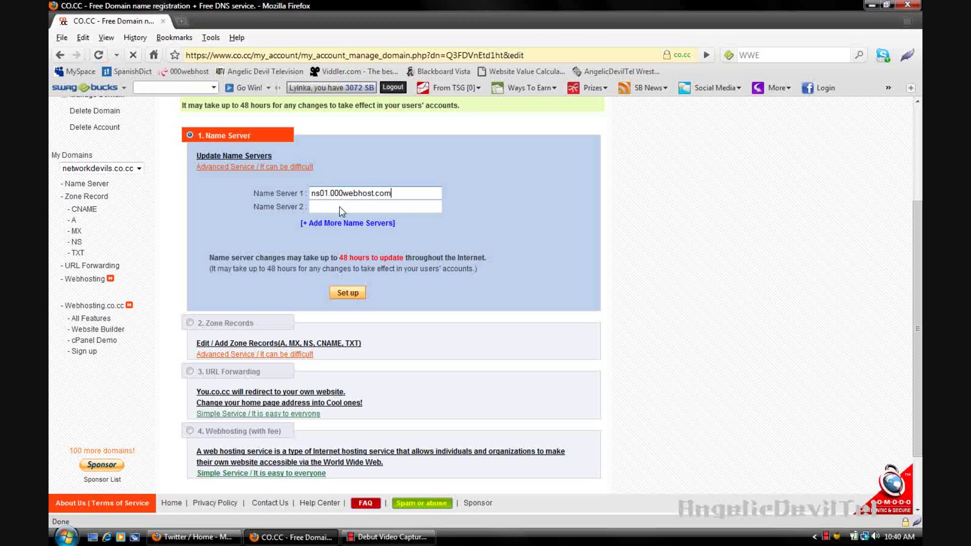
left_click(334, 206)
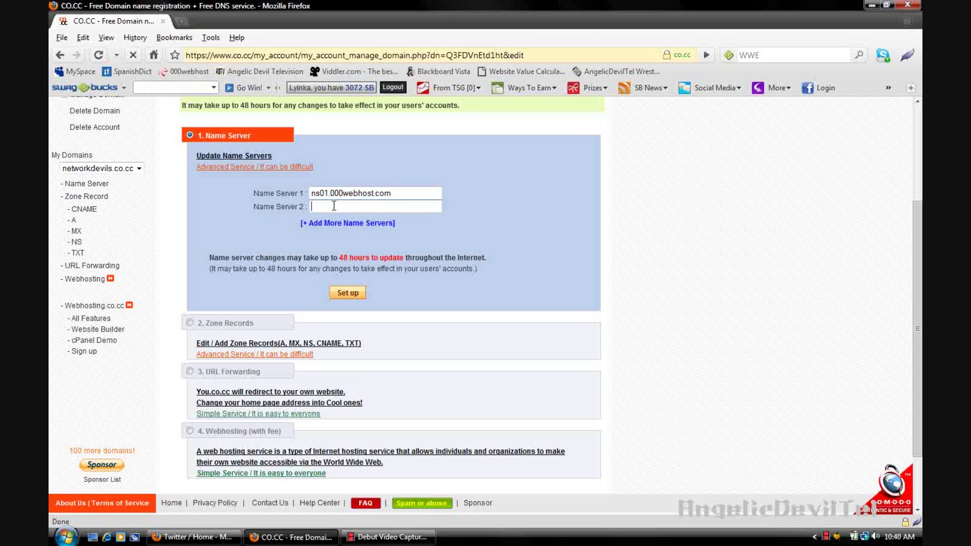
type("ns")
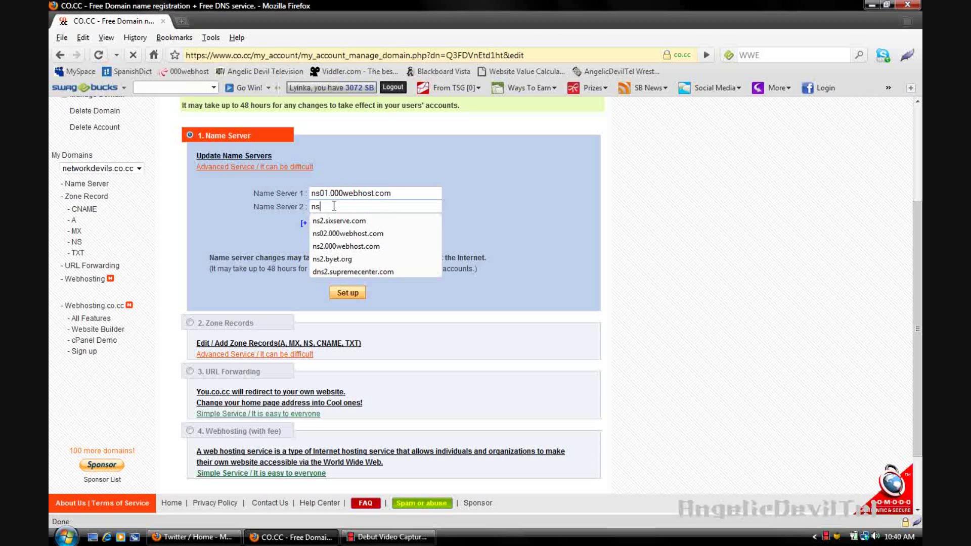
left_click(350, 233)
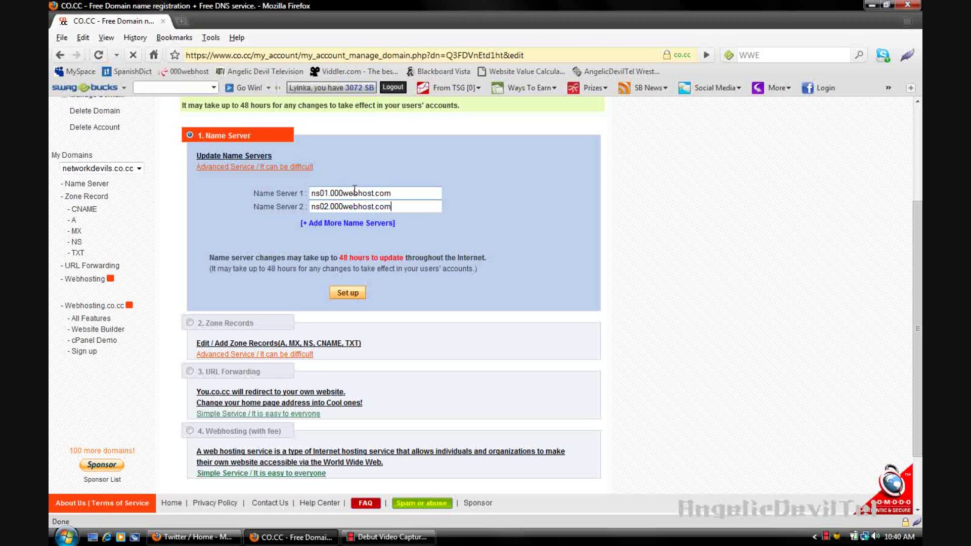
left_click(349, 225)
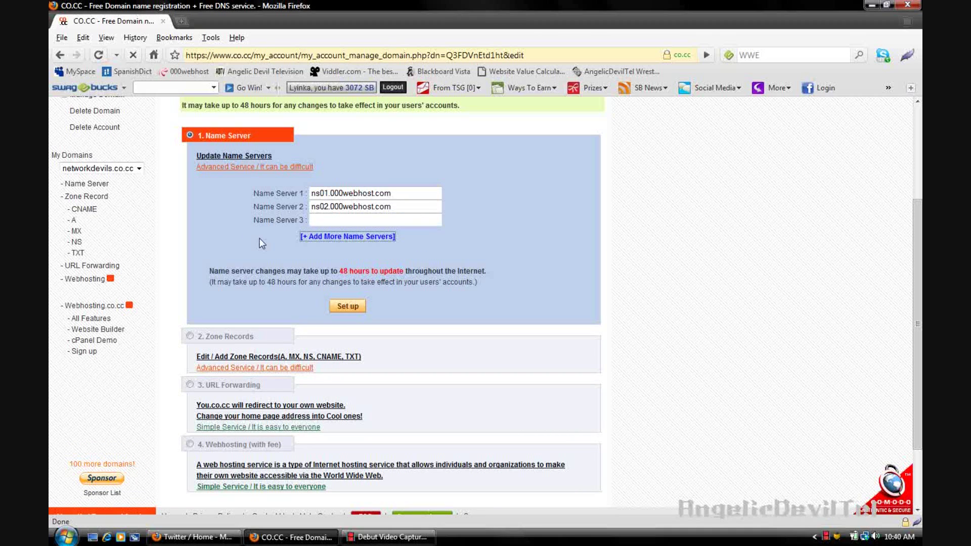
scroll(258, 260, "down", 3)
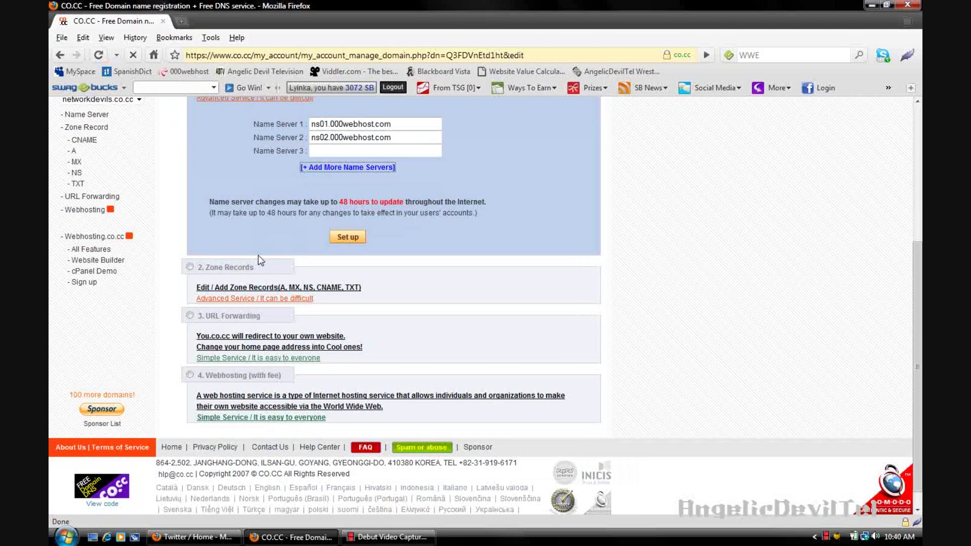
Open the Zone Records section and look over the Add a record form.
left_click(209, 270)
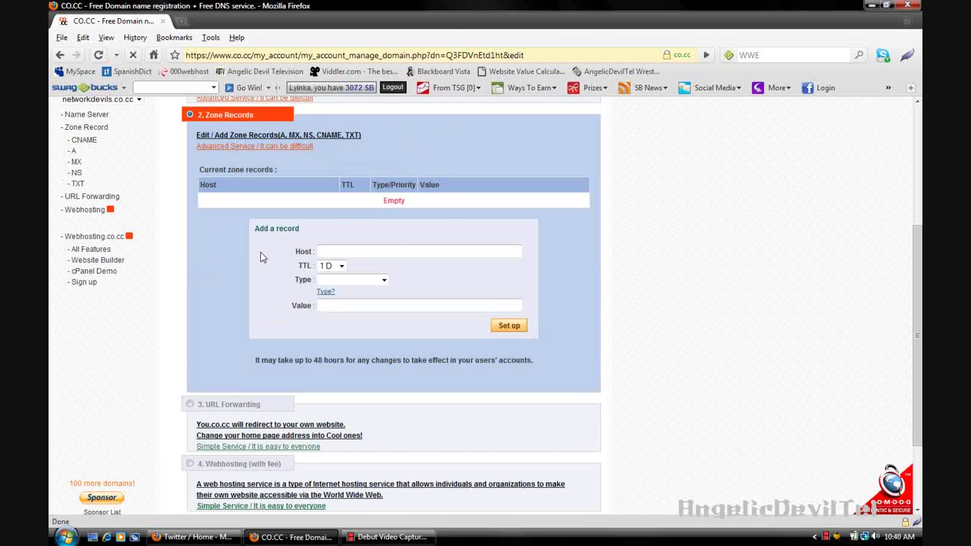
scroll(264, 251, "up", 5)
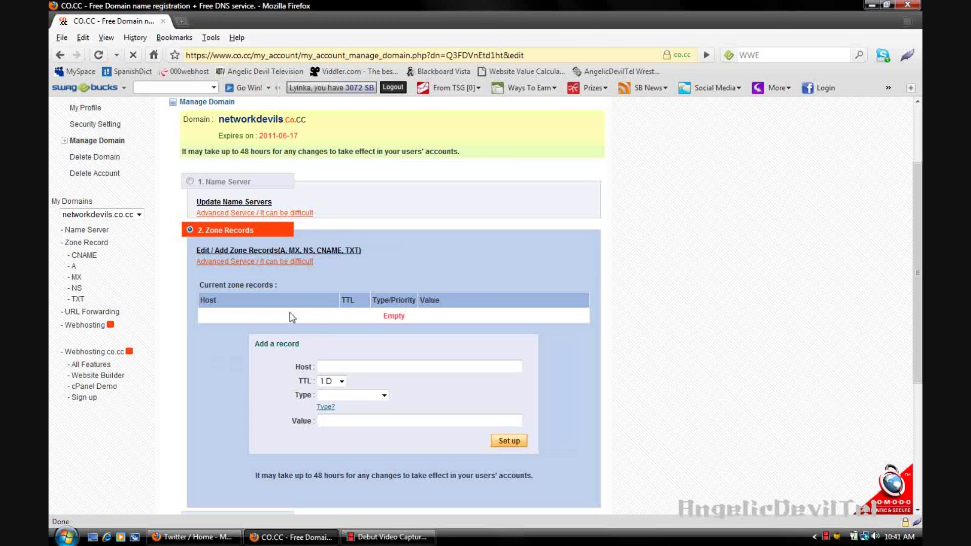
scroll(316, 331, "down", 4)
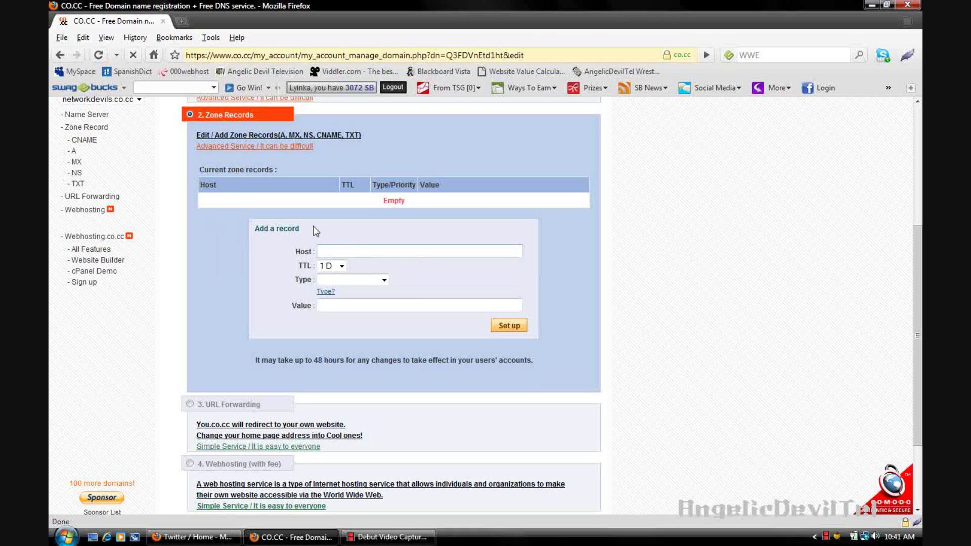
scroll(296, 250, "up", 7)
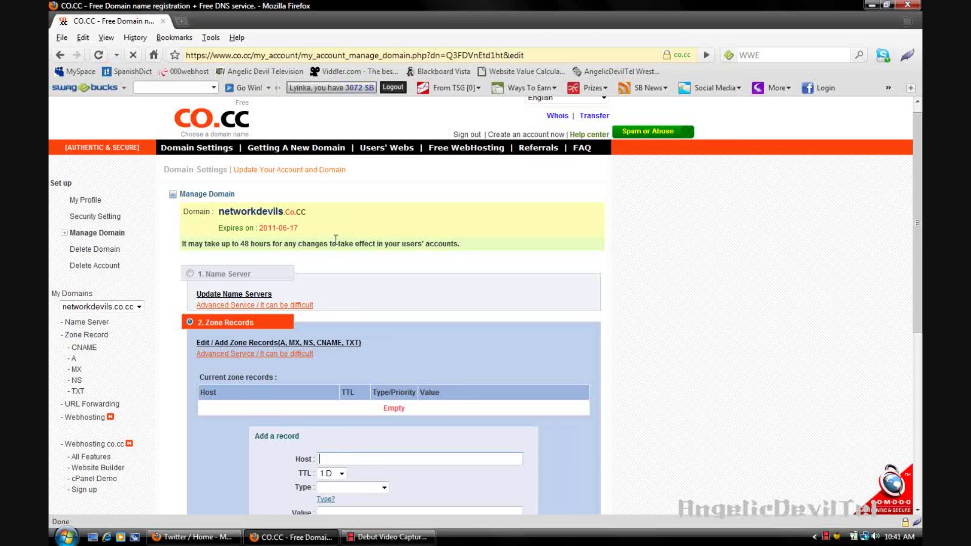
scroll(336, 241, "down", 9)
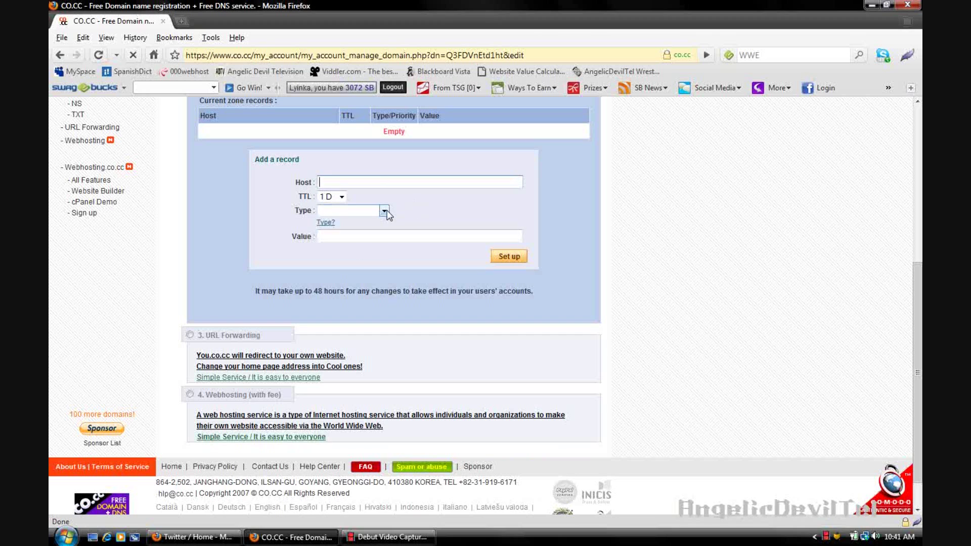
Browse the record types (A, MX, NS, CNAME, TXT) without choosing, then open the Type explanation page.
left_click(385, 211)
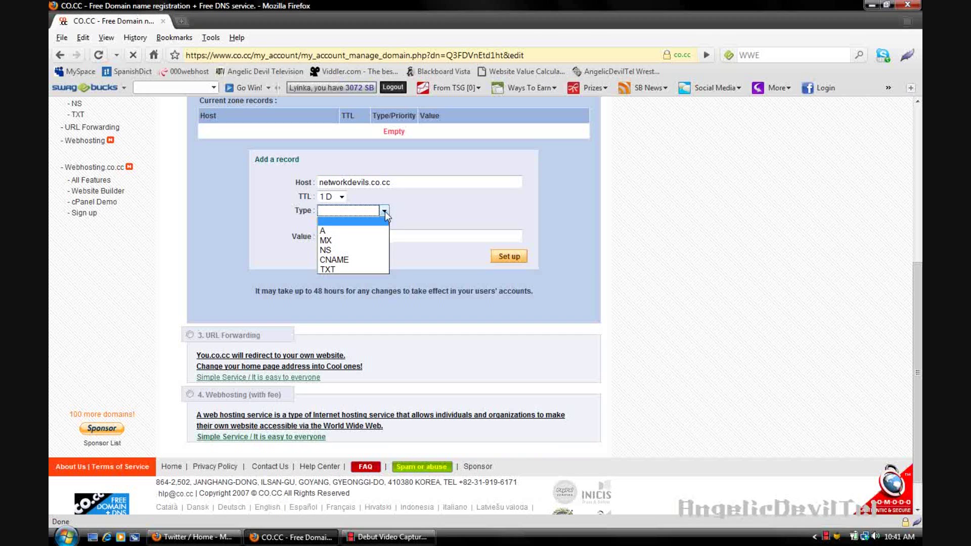
left_click(384, 212)
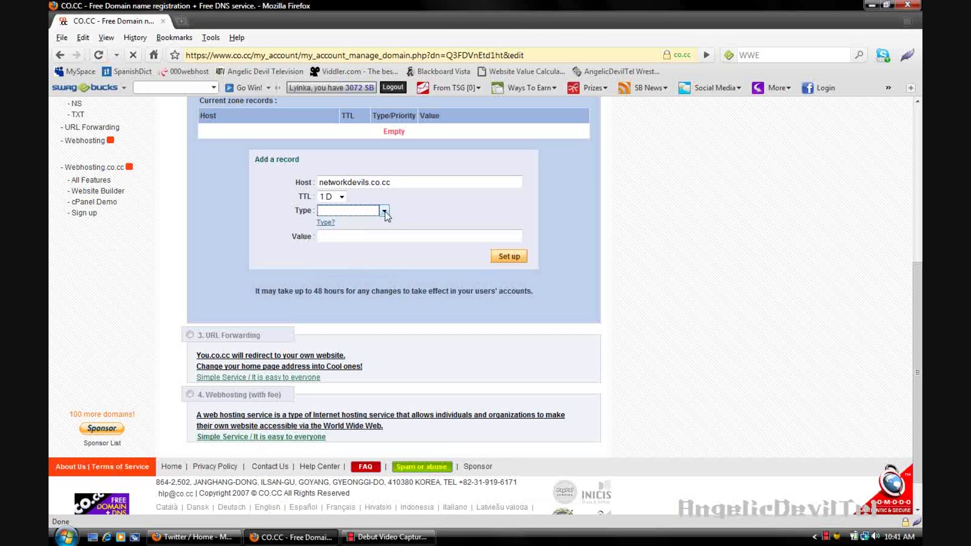
left_click(325, 222)
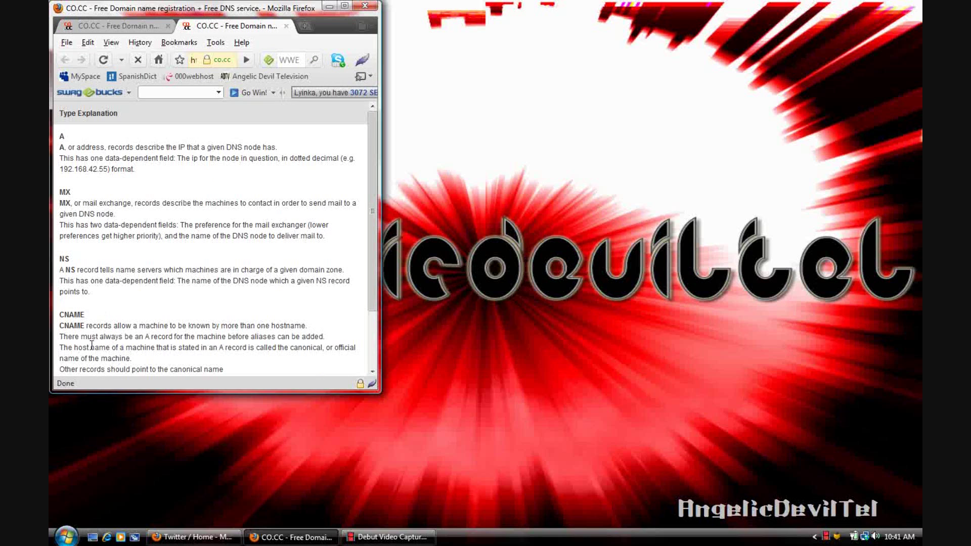
Read the record type explanation in a maximized window, then close it to return to the form.
scroll(171, 157, "down", 3)
scroll(170, 156, "up", 3)
left_click(344, 7)
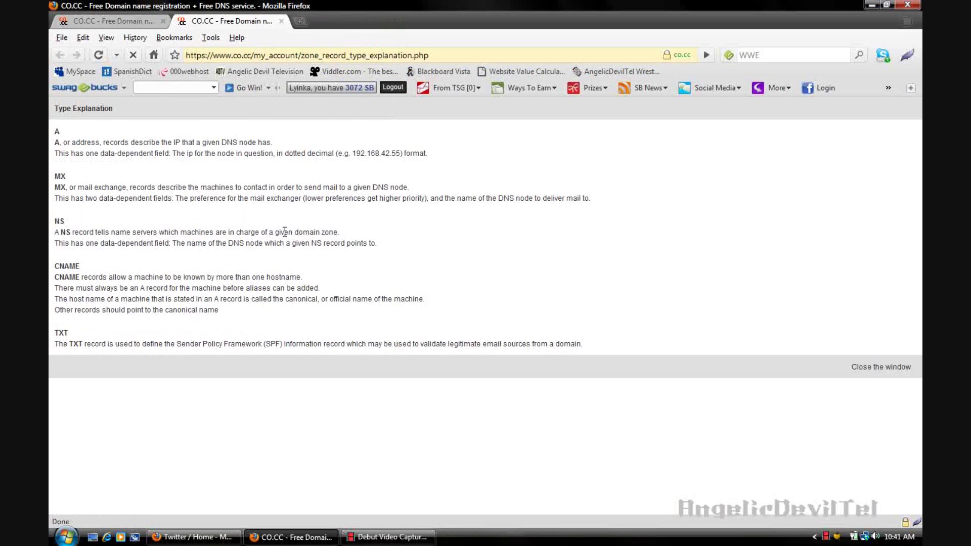
left_click(282, 22)
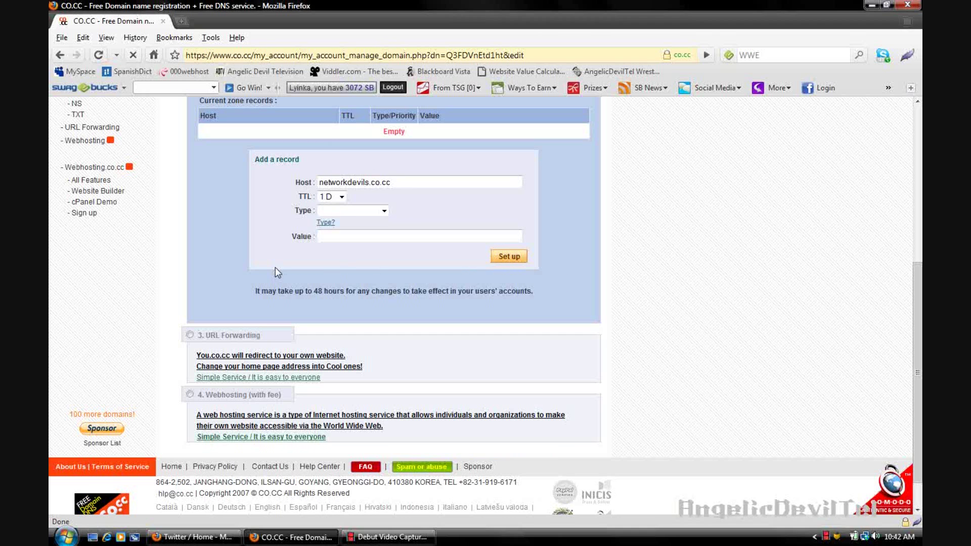
scroll(219, 174, "down", 2)
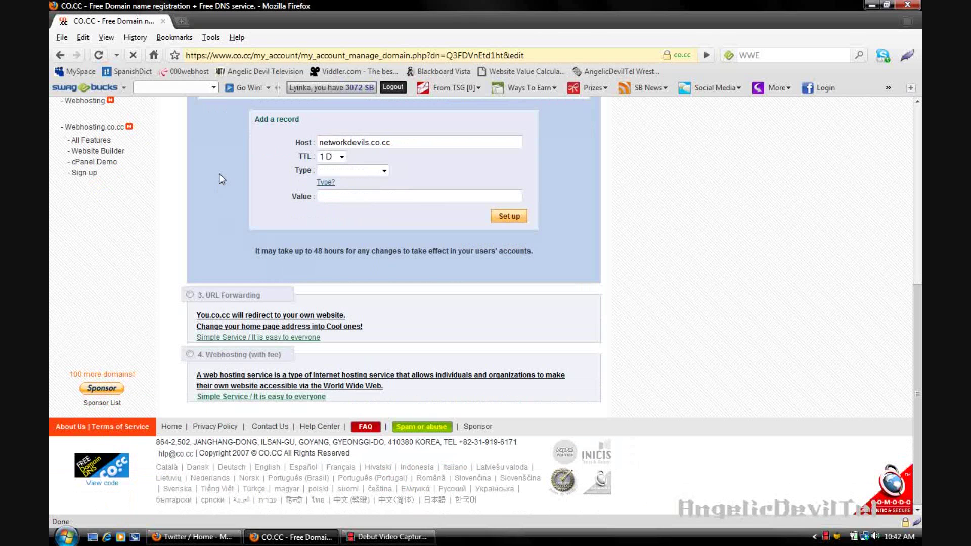
Expand URL Forwarding and review the Frame options Path Forwarding and URL Hiding, keeping URL Hiding.
left_click(233, 295)
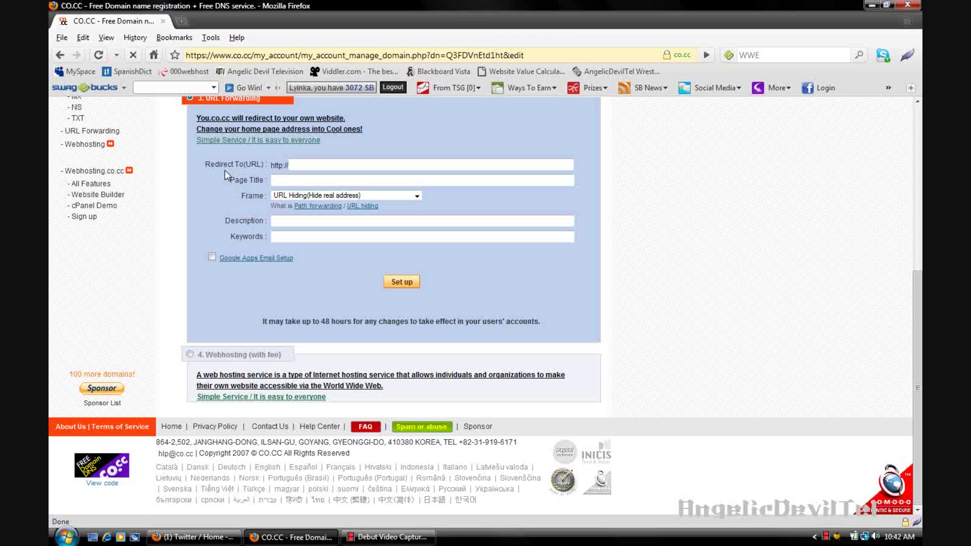
left_click(417, 197)
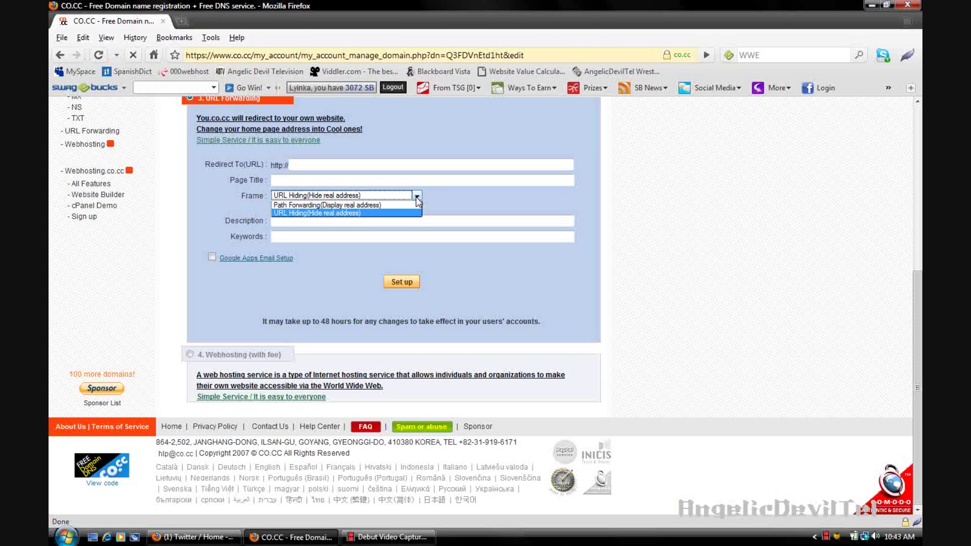
left_click(417, 197)
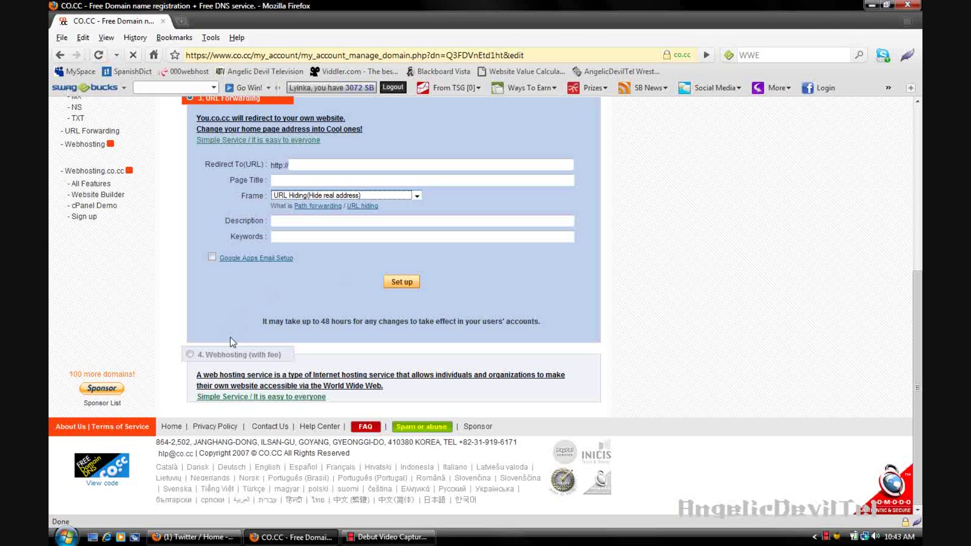
Expand Webhosting (with fee) to see Premium ($1.84/month) and Business ($3.68/month) hosting plans.
left_click(250, 354)
left_click(250, 354)
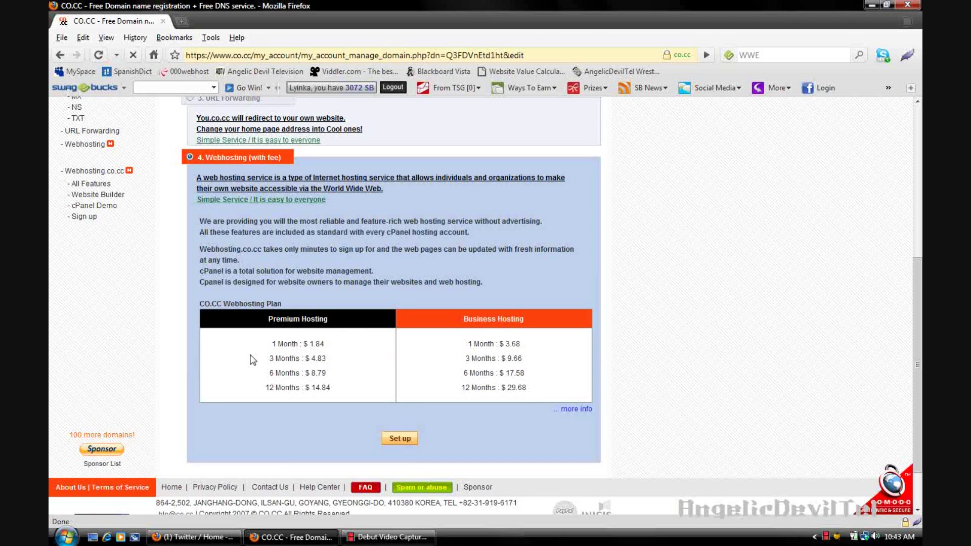
Open All Features and review the Free Trial ($0), Premium ($1.84) and Business ($3.68) plan tables.
left_click(98, 186)
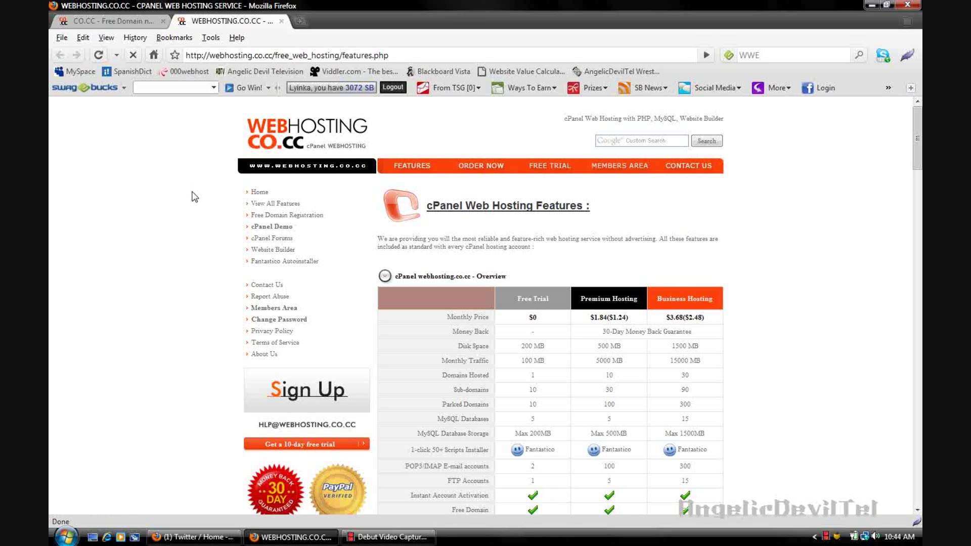
scroll(194, 197, "down", 7)
scroll(194, 197, "up", 4)
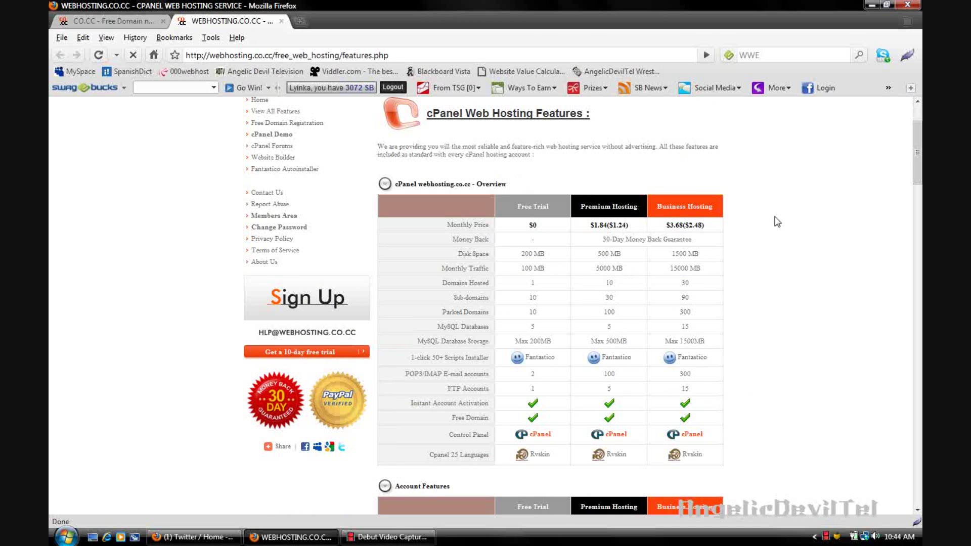
scroll(777, 222, "down", 9)
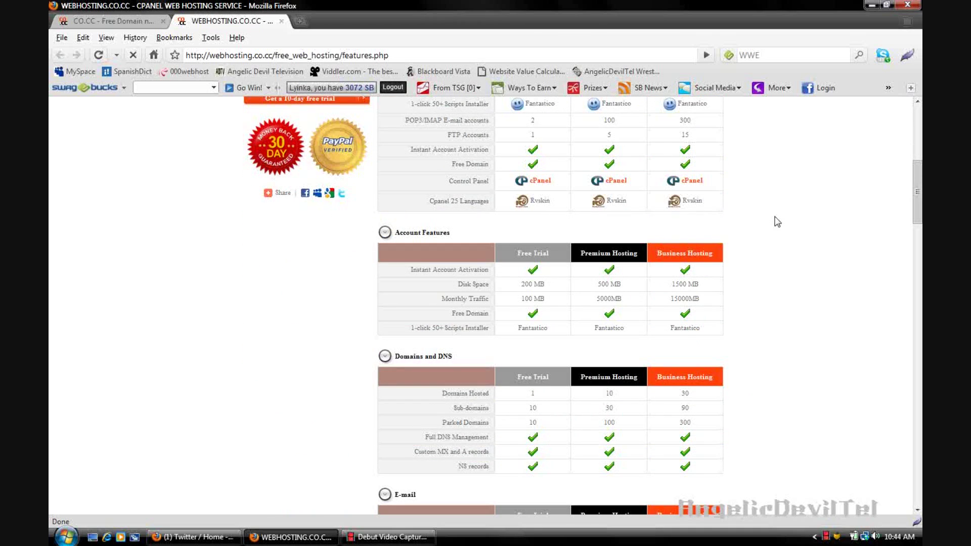
scroll(777, 222, "down", 7)
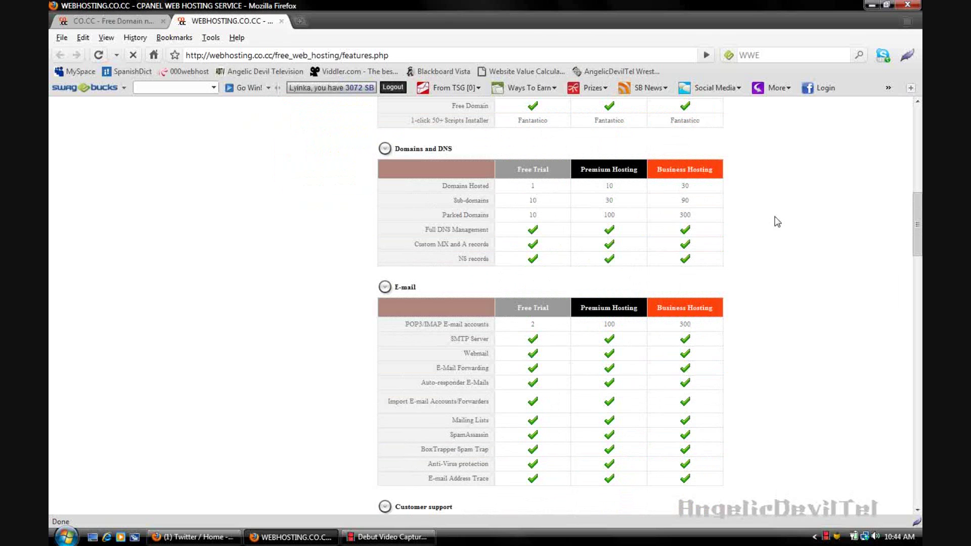
scroll(777, 222, "down", 12)
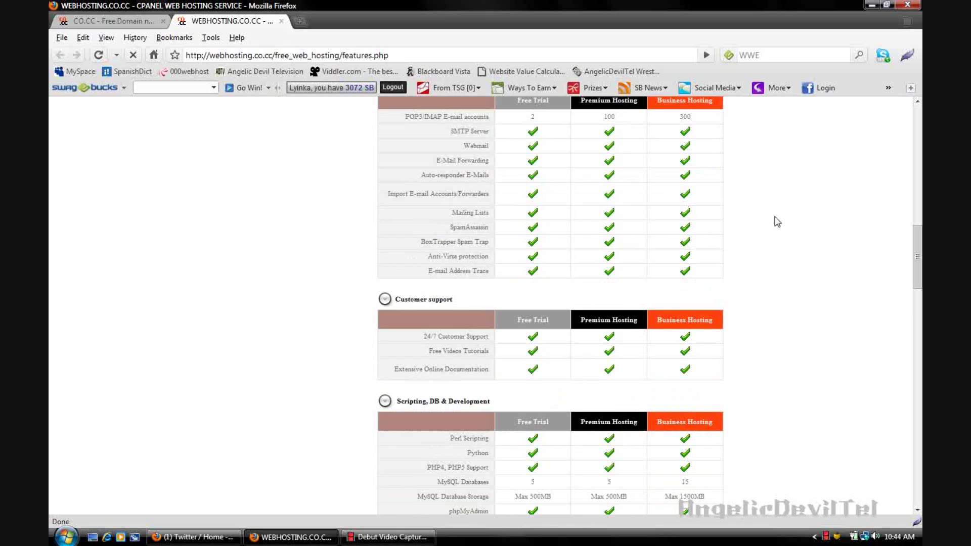
scroll(778, 222, "up", 15)
scroll(778, 223, "up", 20)
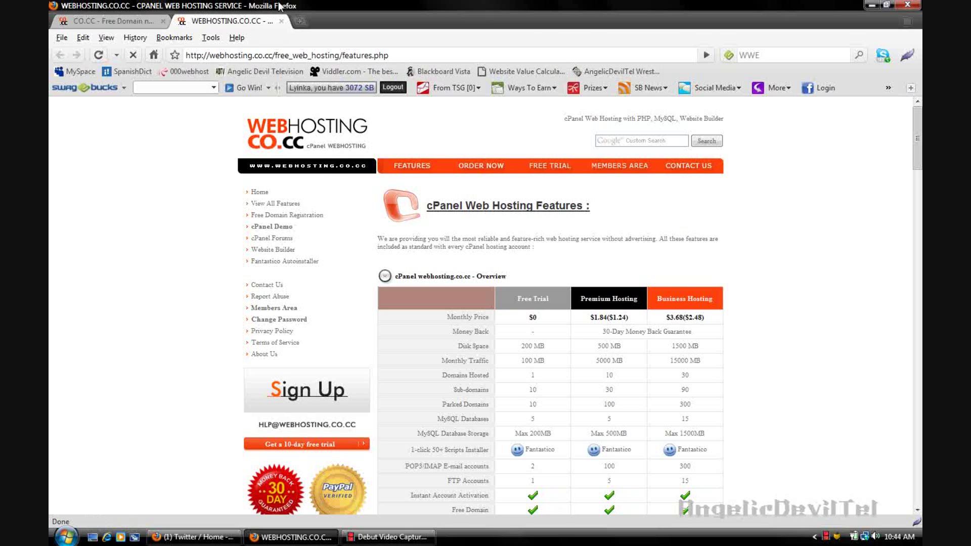
Close the WEBHOSTING.CO.CC tab and return to the top of the networkdevils.co.cc Manage Domain page.
left_click(282, 21)
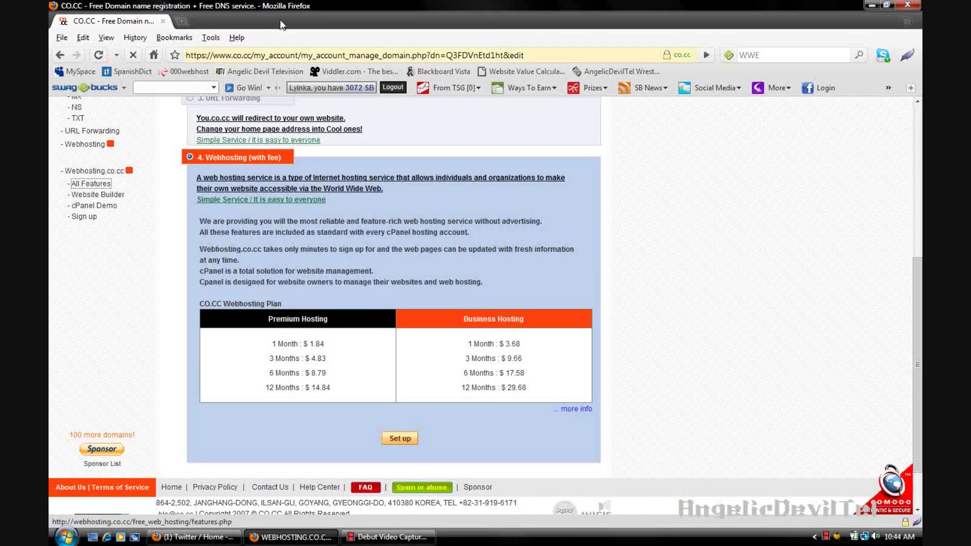
scroll(291, 304, "up", 10)
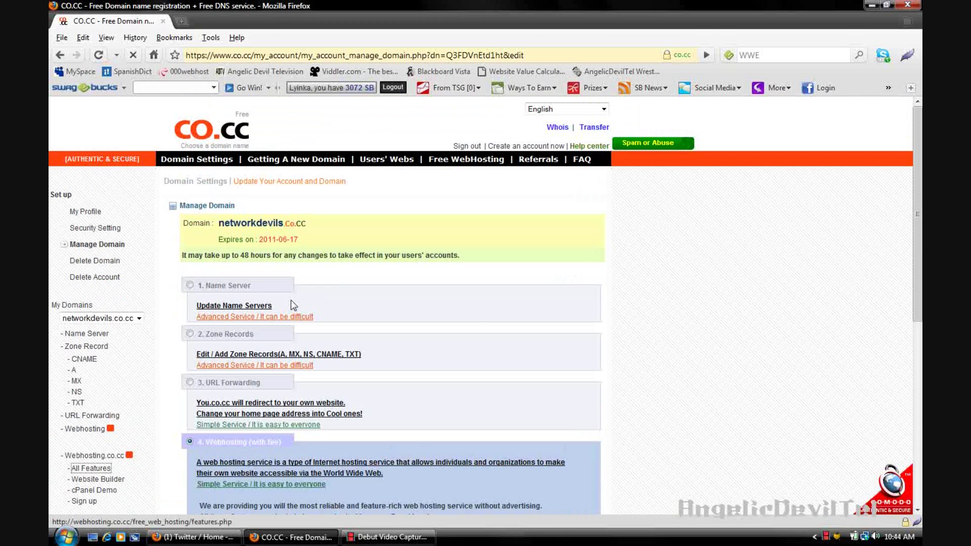